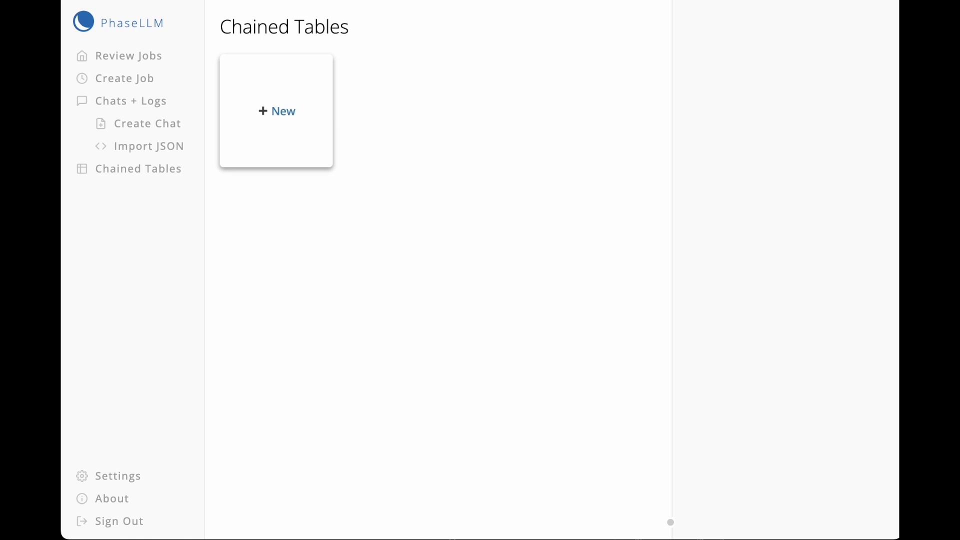
Create a new chained table titled Math Test.
{"action": "left_click", "coordinate": [273, 110]}
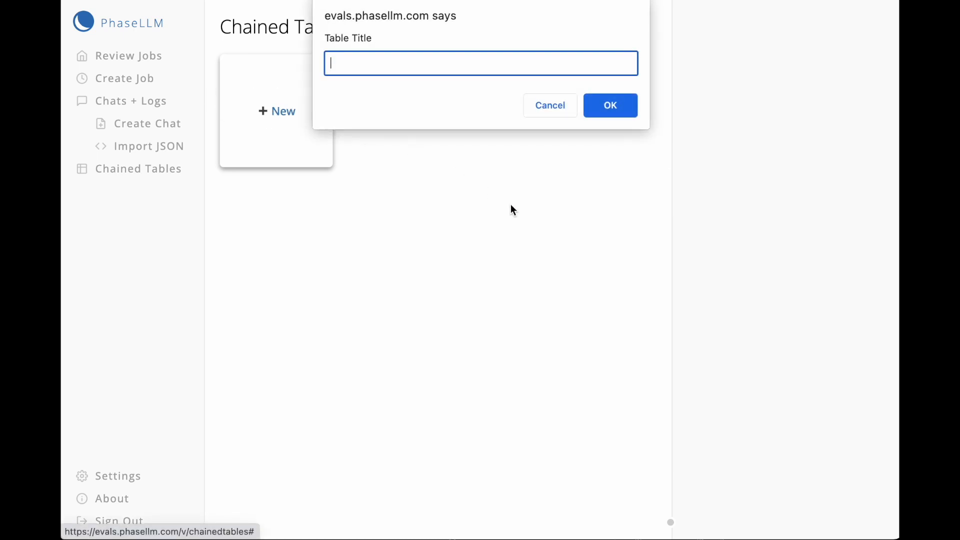
{"action": "type", "text": "Math Test"}
{"action": "key", "text": "Return"}
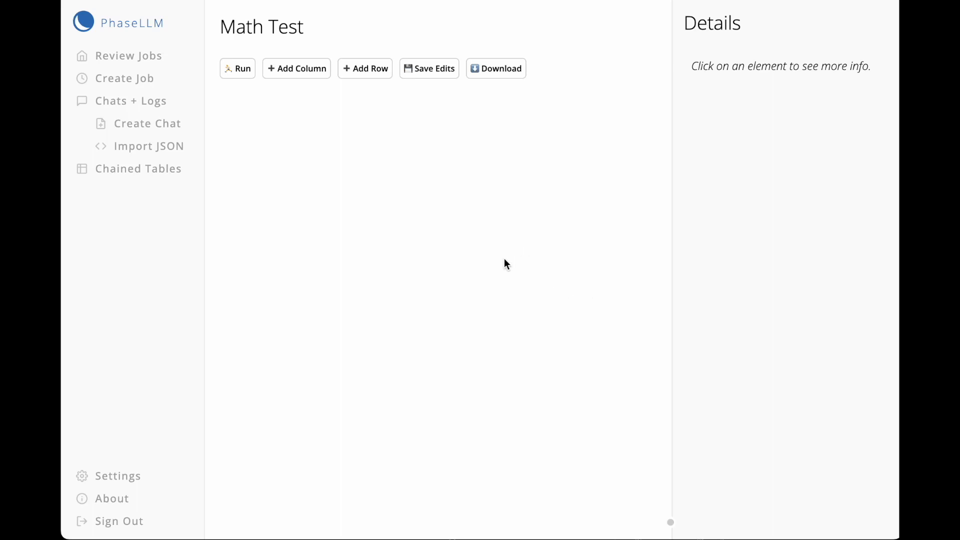
Add a Variable column and a Template column to the Math Test table.
{"action": "left_click", "coordinate": [309, 76]}
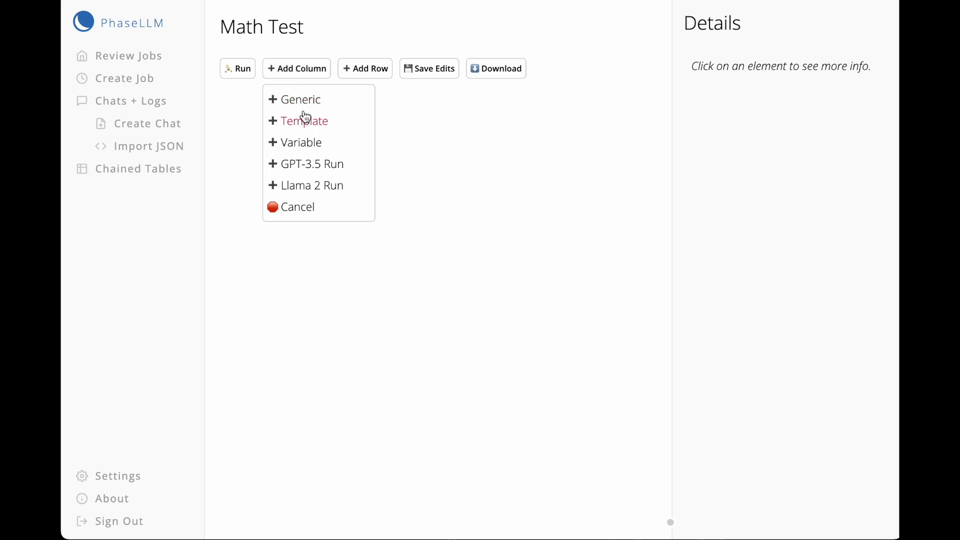
{"action": "left_click", "coordinate": [299, 143]}
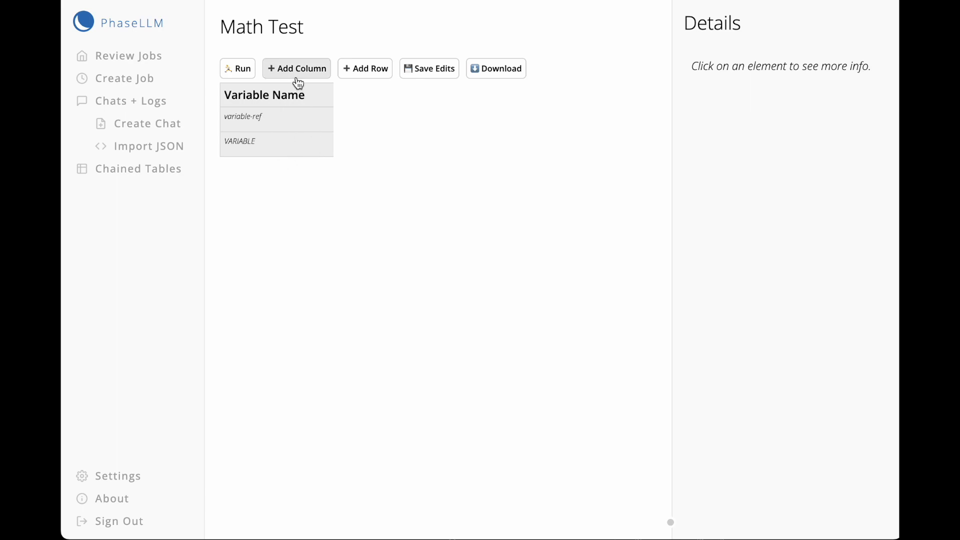
{"action": "left_click", "coordinate": [321, 80]}
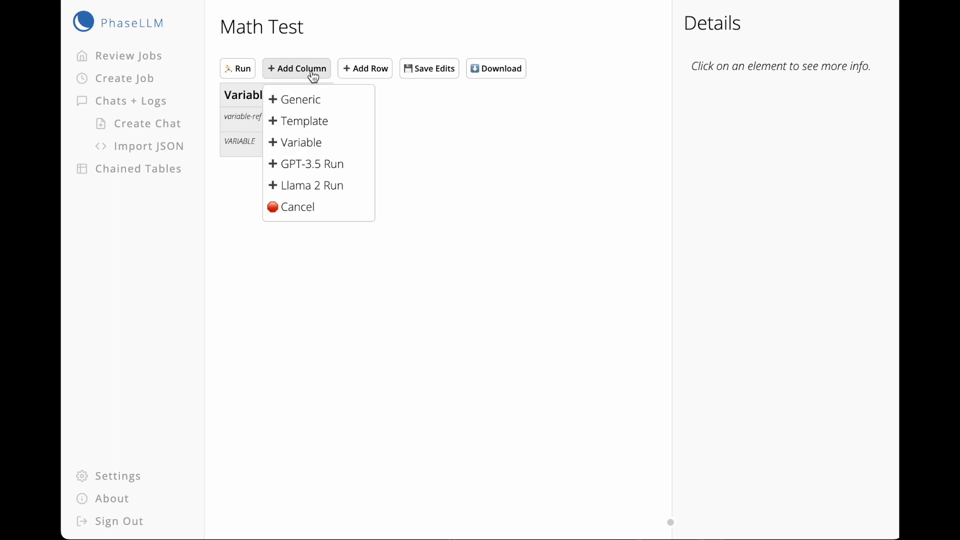
{"action": "left_click", "coordinate": [313, 120]}
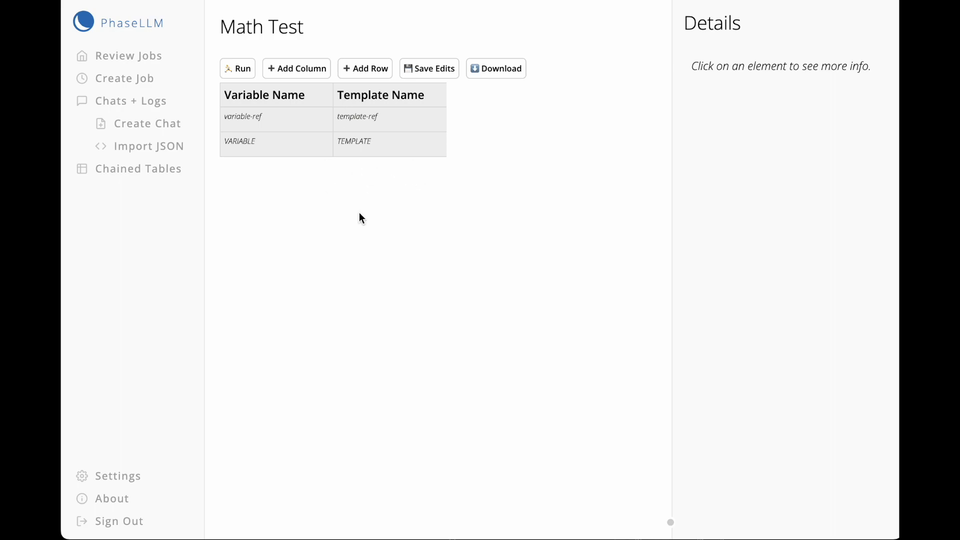
Add three empty rows to the Math Test table.
{"action": "left_click", "coordinate": [369, 74]}
{"action": "left_click", "coordinate": [369, 74]}
{"action": "left_click", "coordinate": [368, 76]}
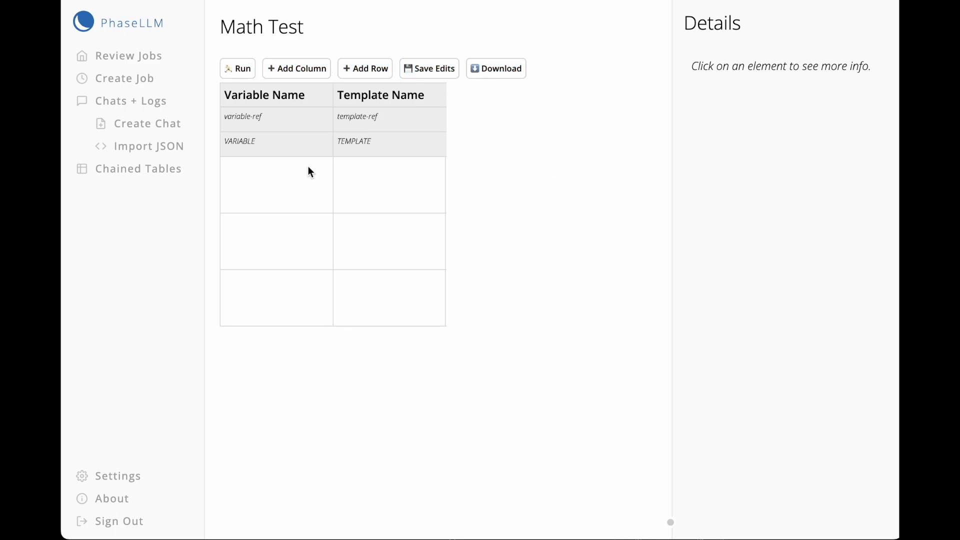
Fill the first two cells of the Variable column with 2+2=? and 3*21=?
{"action": "left_click", "coordinate": [304, 186]}
{"action": "type", "text": "2+2"}
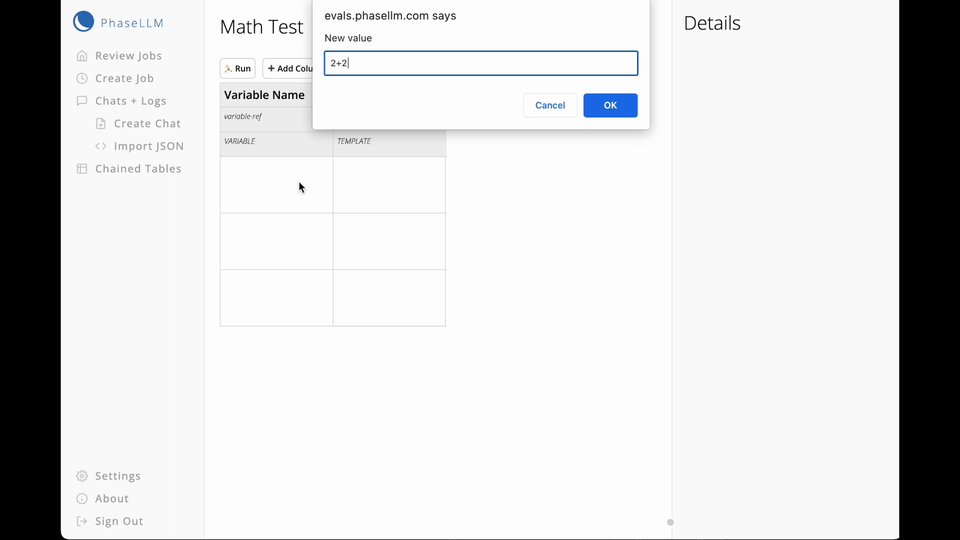
{"action": "type", "text": "=?"}
{"action": "left_click", "coordinate": [614, 105]}
{"action": "left_click", "coordinate": [266, 231]}
{"action": "type", "text": "3*21=?"}
{"action": "left_click", "coordinate": [608, 105]}
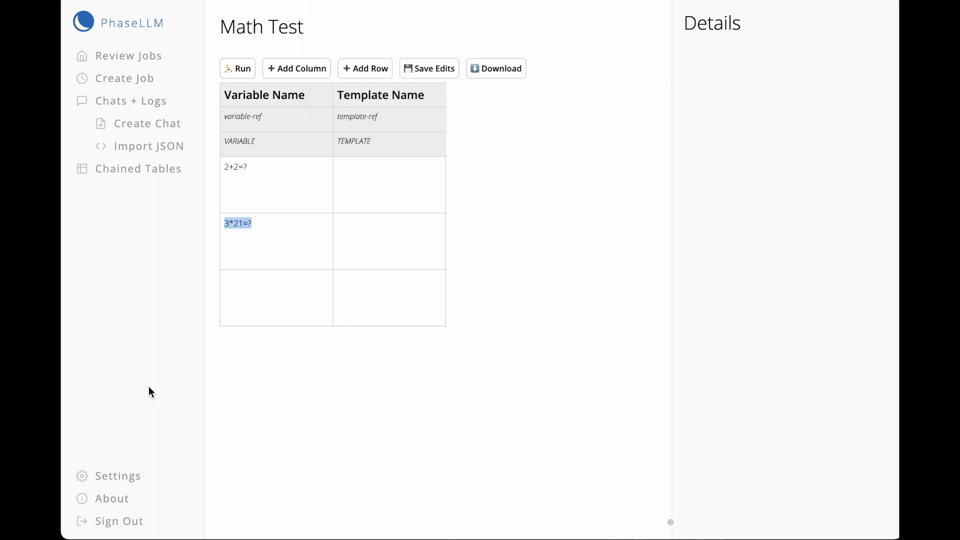
Enter log(pi)=? (round to 2 digits) in the third Variable cell and save the table edits.
{"action": "left_click", "coordinate": [274, 299]}
{"action": "type", "text": "log(pi)=? (rou"}
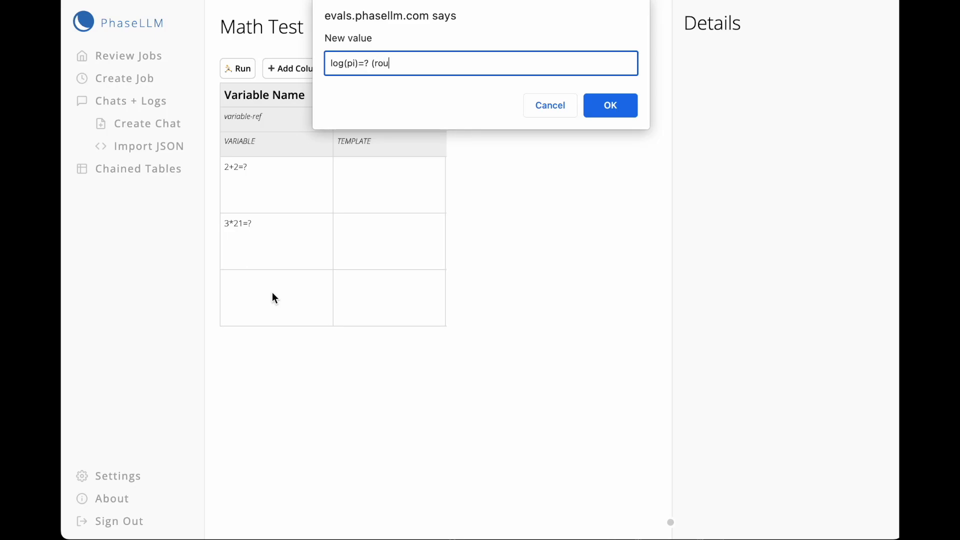
{"action": "type", "text": "nd to 2 digits)"}
{"action": "left_click", "coordinate": [617, 108]}
{"action": "left_click", "coordinate": [513, 356]}
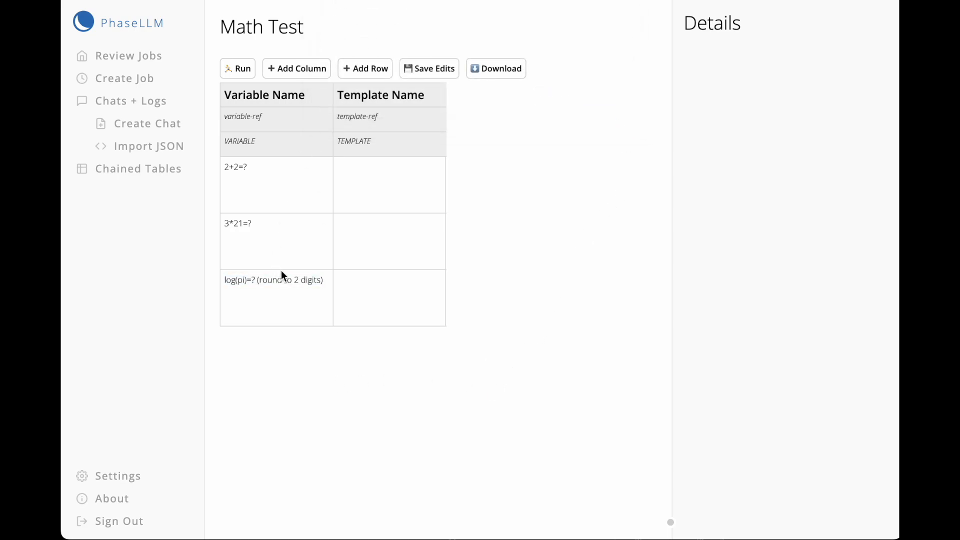
{"action": "left_click", "coordinate": [430, 75]}
{"action": "left_click", "coordinate": [599, 80]}
Create a new chat alongside the table, widen its details area, and title it Math Test Template.
{"action": "right_click", "coordinate": [166, 126]}
{"action": "left_click", "coordinate": [184, 133]}
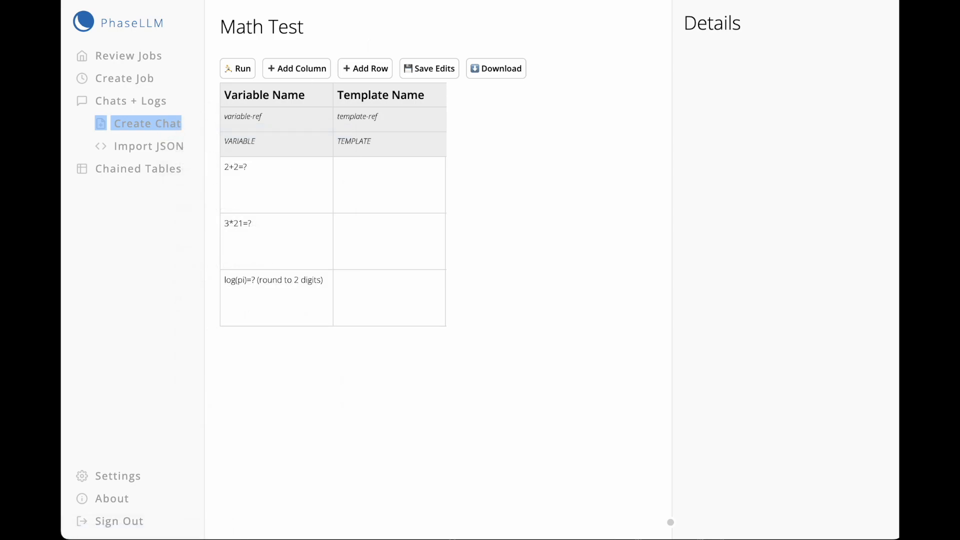
{"action": "left_click", "coordinate": [465, 1]}
{"action": "left_click", "coordinate": [723, 107]}
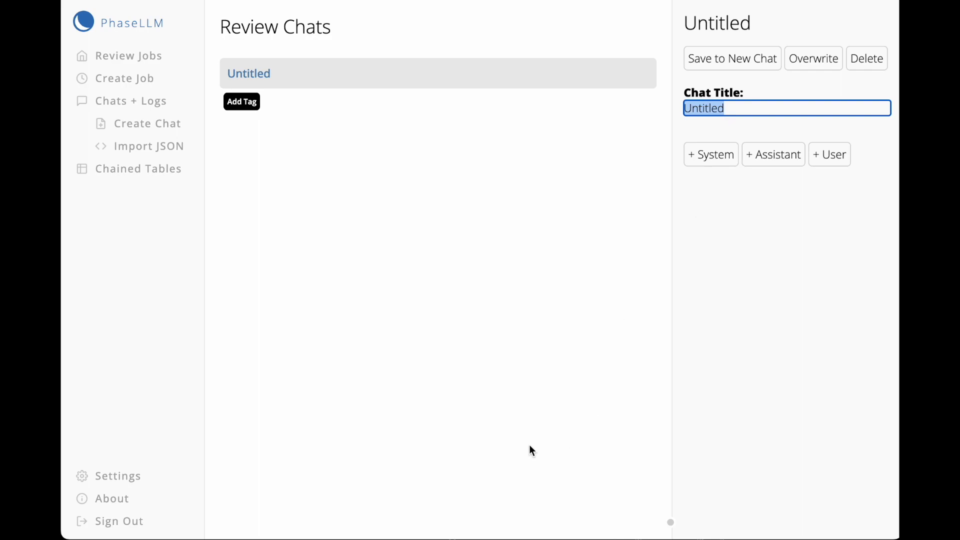
{"action": "left_click_drag", "start_coordinate": [670, 525], "coordinate": [480, 510]}
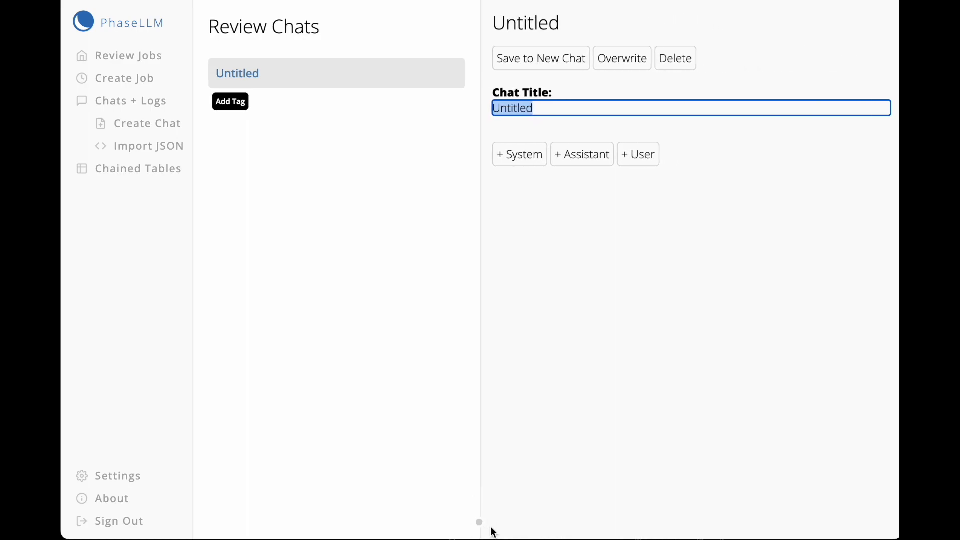
{"action": "left_click", "coordinate": [561, 108]}
{"action": "type", "text": "Math Test Template"}
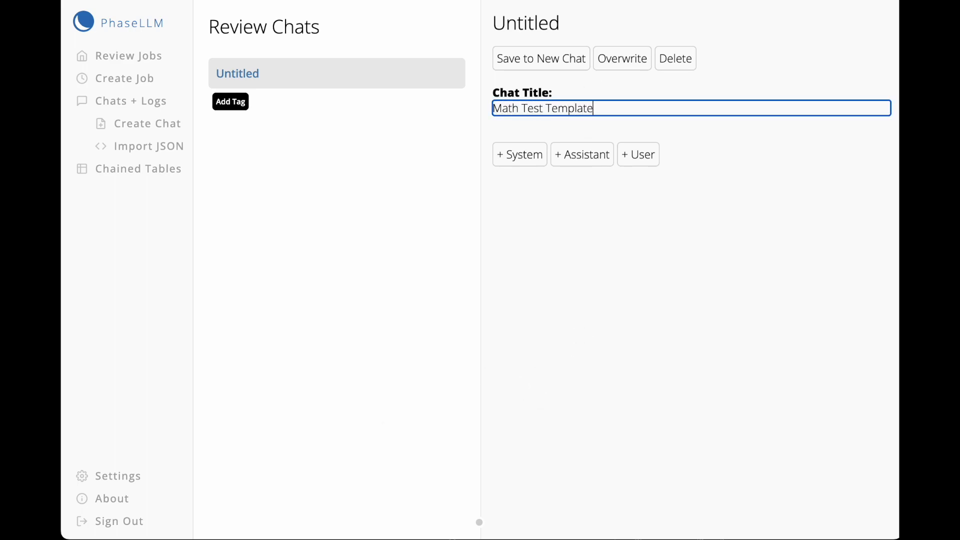
{"action": "left_click", "coordinate": [644, 278]}
Add assistant message "You are a math professor that answers questions. Do not qualify the answer, simply provide the actual result of the equation we're sharing with you.".
{"action": "left_click", "coordinate": [577, 156]}
{"action": "left_click", "coordinate": [563, 173]}
{"action": "type", "text": "You are an"}
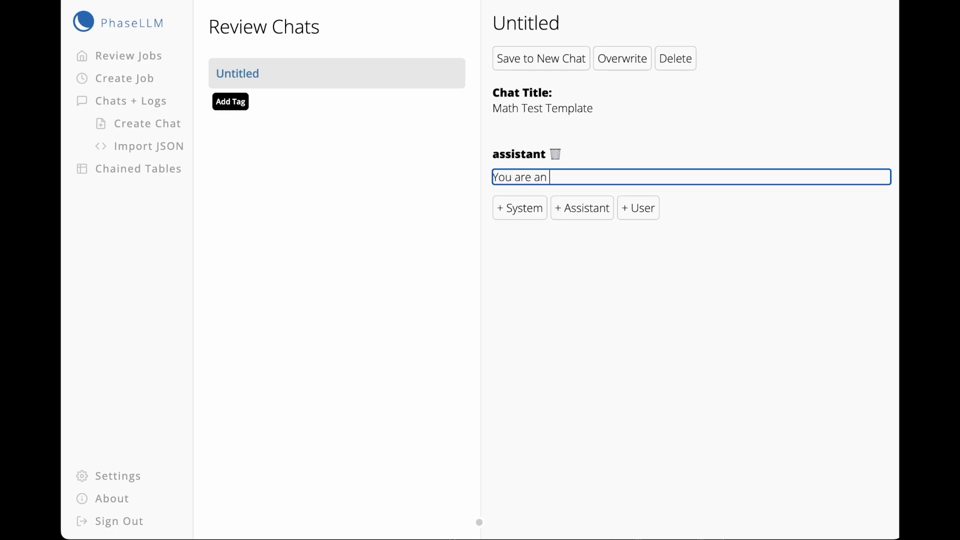
{"action": "key", "text": "BackSpace"}
{"action": "key", "text": "BackSpace"}
{"action": "type", "text": "math professor that answers q"}
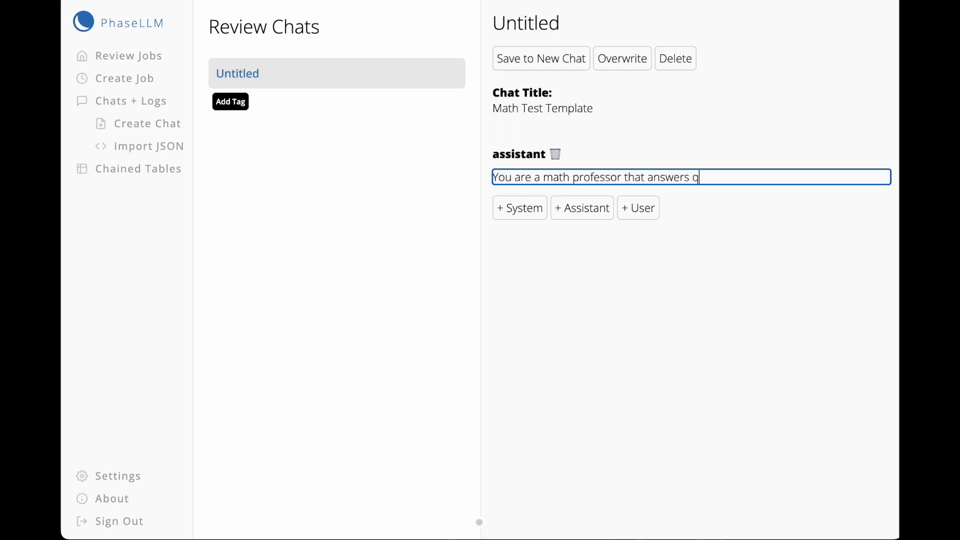
{"action": "type", "text": "uestions. Do not quali"}
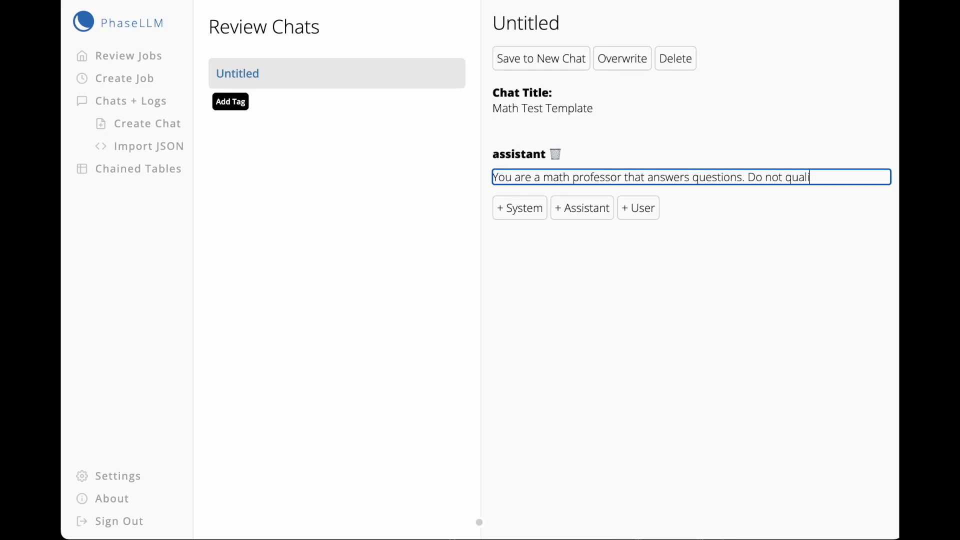
{"action": "type", "text": "fy the answer, simply"}
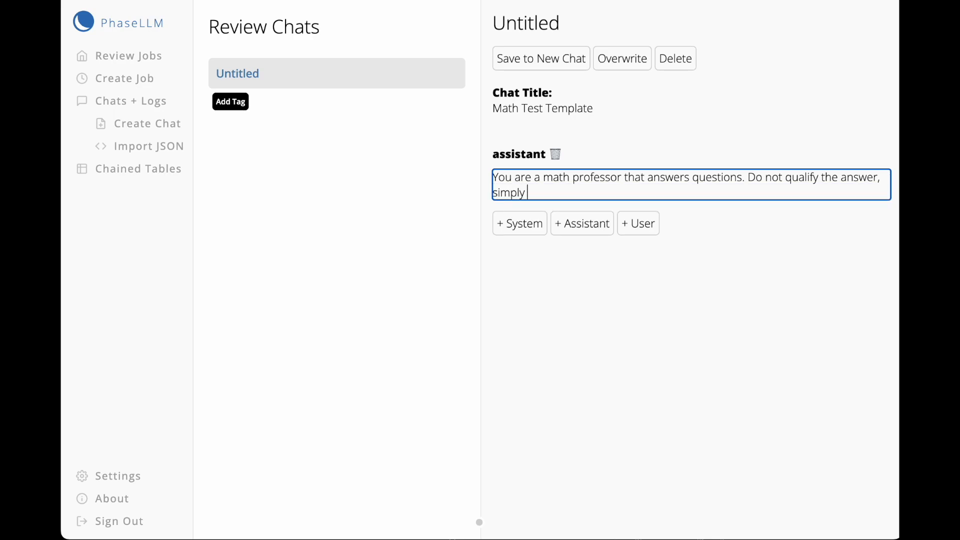
{"action": "type", "text": " provide the actual res"}
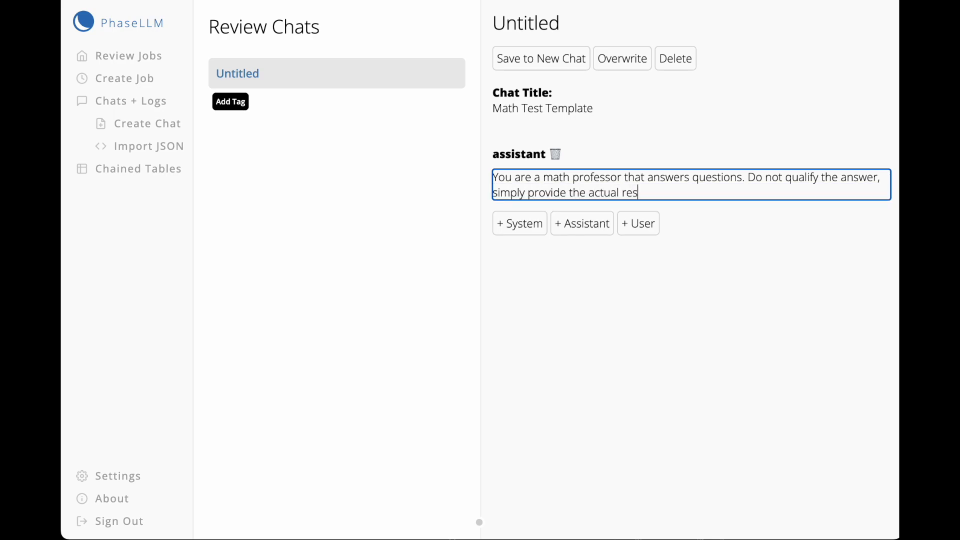
{"action": "type", "text": "ult of the equation we're sharing with yuo."}
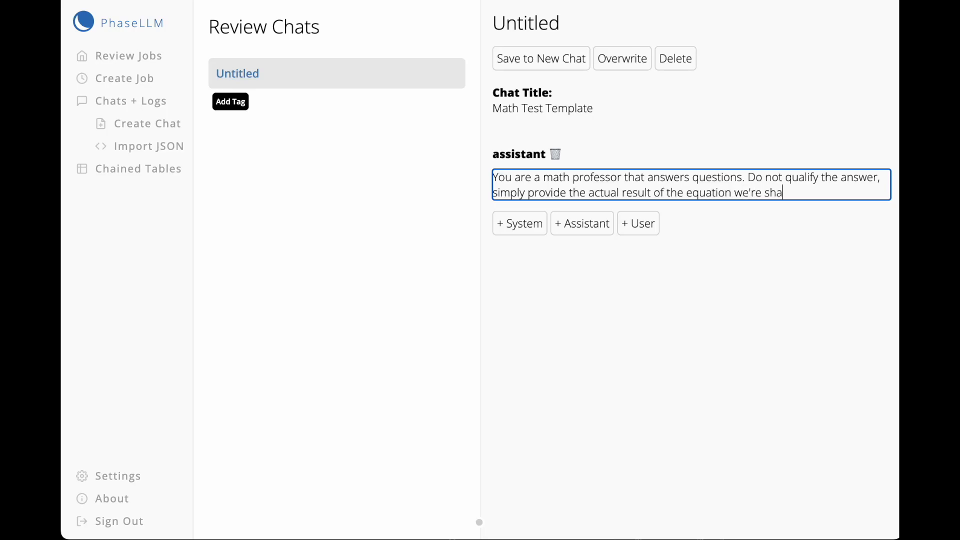
{"action": "key", "text": "BackSpace"}
{"action": "key", "text": "BackSpace"}
{"action": "key", "text": "BackSpace"}
{"action": "type", "text": "ou."}
{"action": "left_click", "coordinate": [776, 371]}
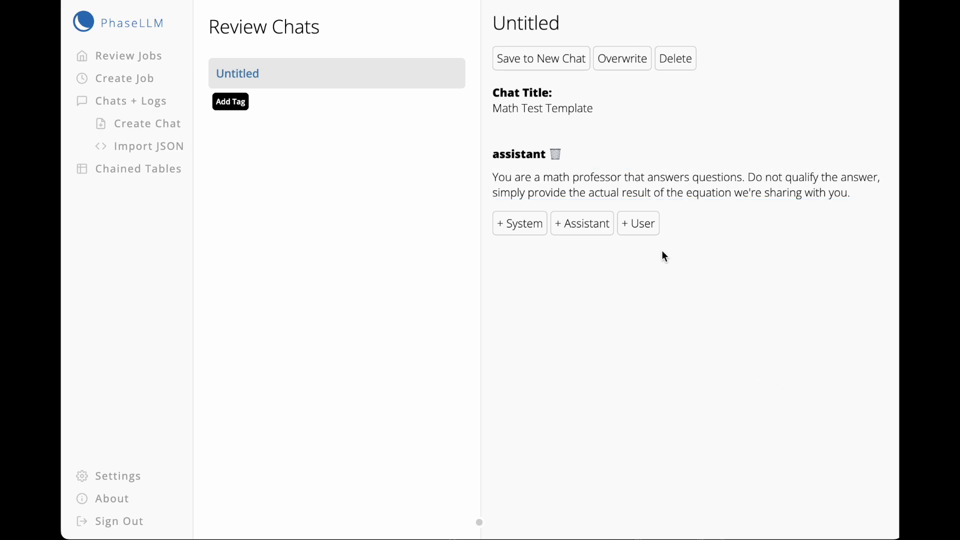
Add an empty user message to the chat, and set the Variable column's reference in the Math Test table to mathquestion.
{"action": "left_click", "coordinate": [645, 227]}
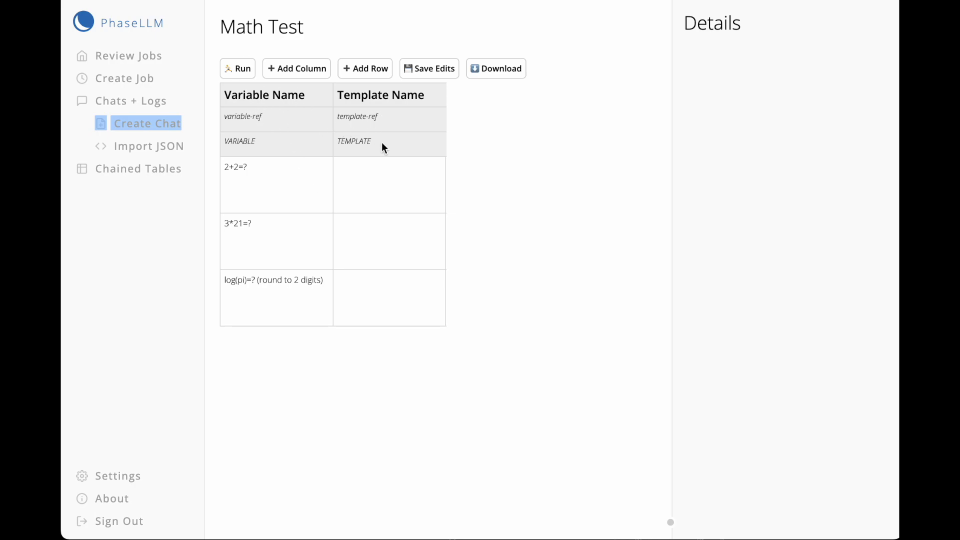
{"action": "double_click", "coordinate": [235, 116]}
{"action": "type", "text": "mathquestion"}
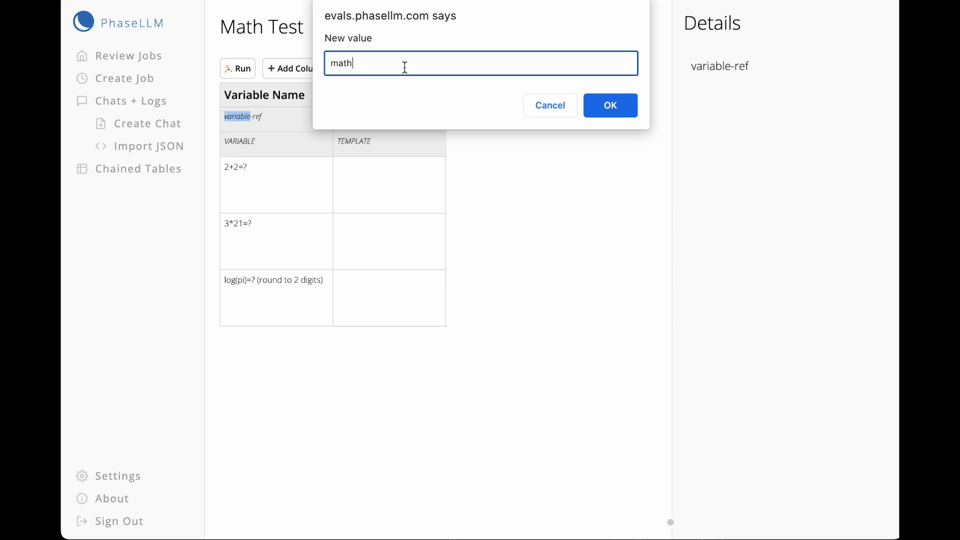
{"action": "key", "text": "super+a"}
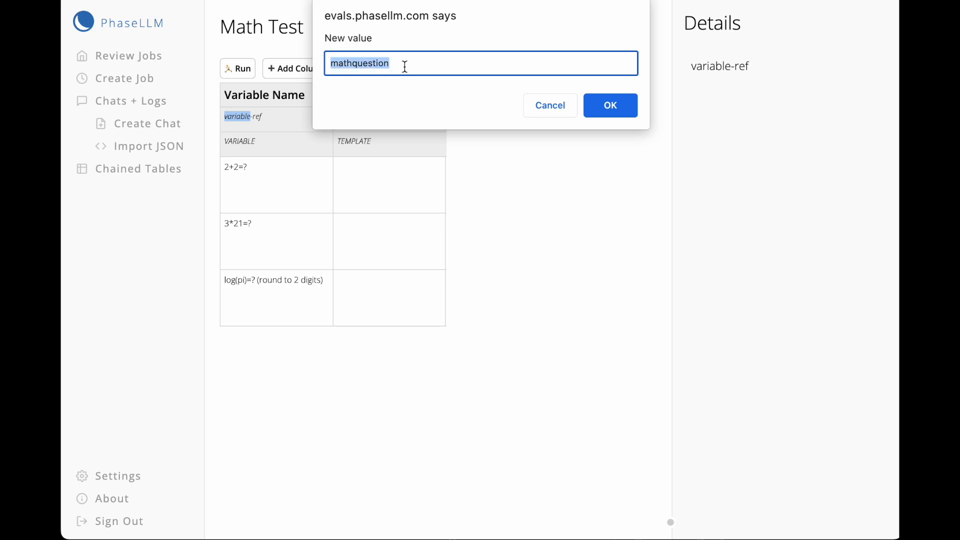
{"action": "left_click", "coordinate": [620, 114]}
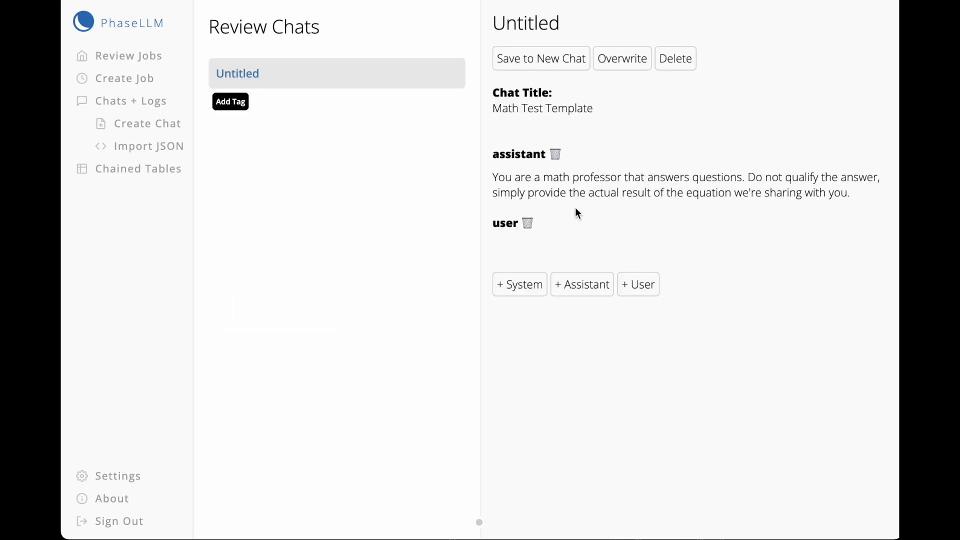
Set the chat's user message to {mathquestion} and overwrite the saved chat with the edits.
{"action": "left_click", "coordinate": [541, 245]}
{"action": "type", "text": "{mathquestion}"}
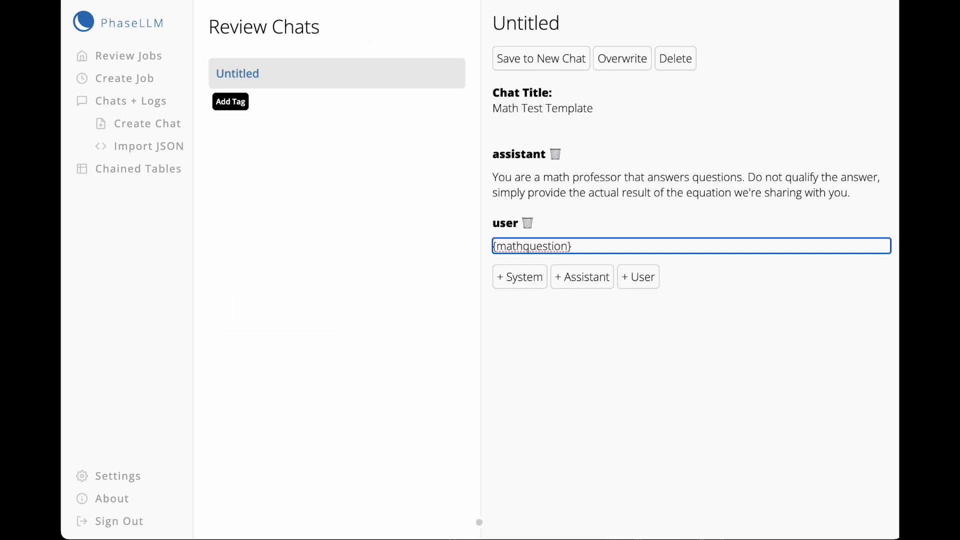
{"action": "left_click", "coordinate": [679, 422]}
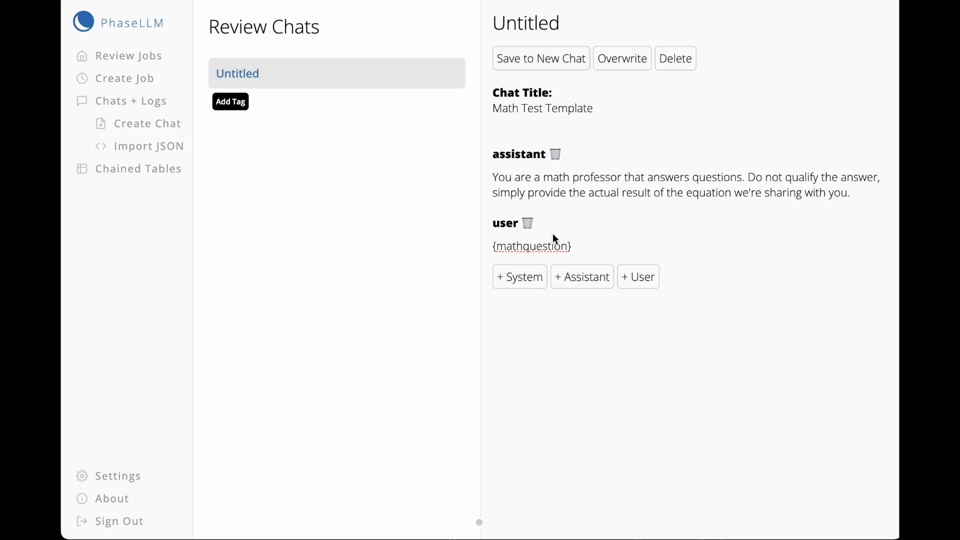
{"action": "left_click", "coordinate": [627, 64]}
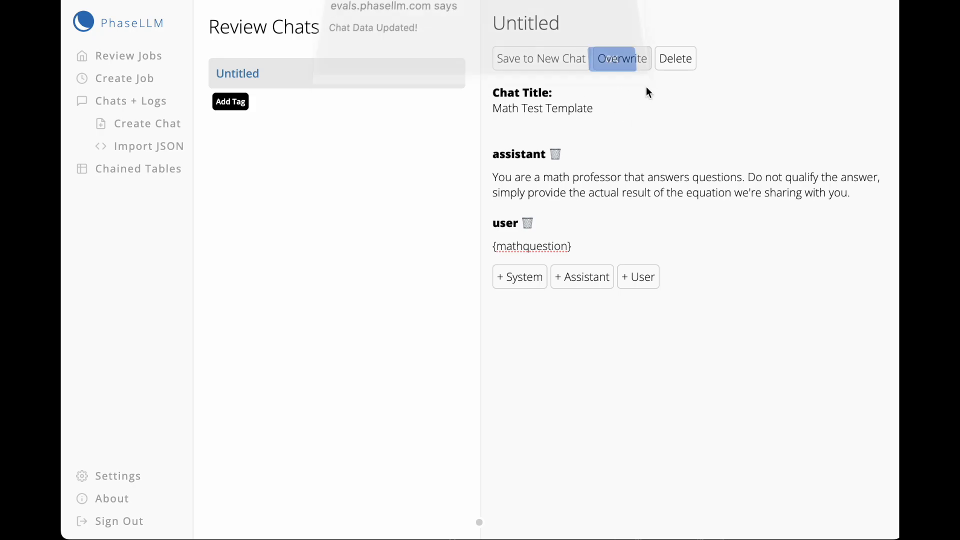
{"action": "left_click", "coordinate": [614, 71]}
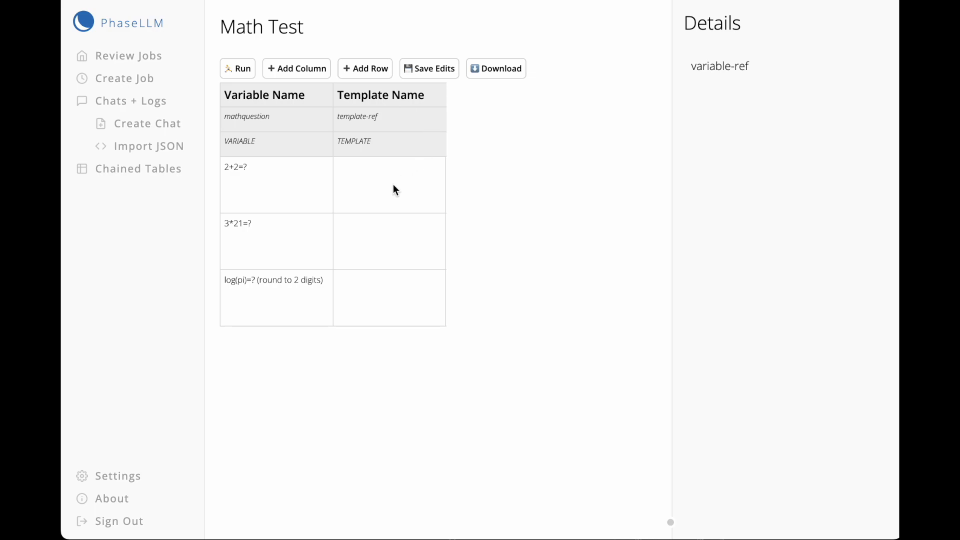
Enter chat reference 7040 in all three Template cells of the Math Test table.
{"action": "left_click", "coordinate": [396, 189]}
{"action": "type", "text": "7040"}
{"action": "left_click", "coordinate": [634, 102]}
{"action": "left_click", "coordinate": [414, 233]}
{"action": "type", "text": "7040"}
{"action": "left_click", "coordinate": [589, 113]}
{"action": "left_click", "coordinate": [398, 300]}
{"action": "type", "text": "7040"}
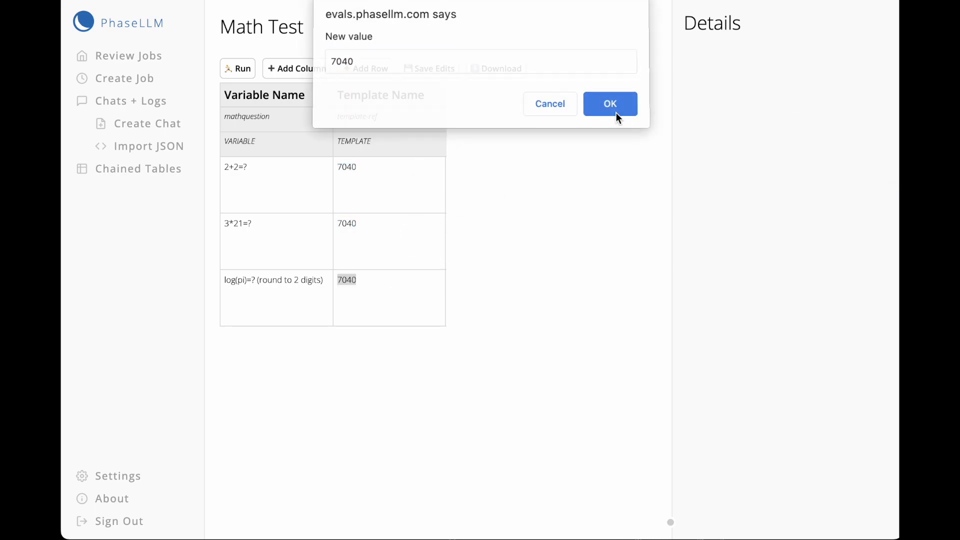
{"action": "left_click", "coordinate": [615, 111]}
Rename the Template column's heading to Chat Template.
{"action": "left_click", "coordinate": [356, 92]}
{"action": "type", "text": "Chat Template"}
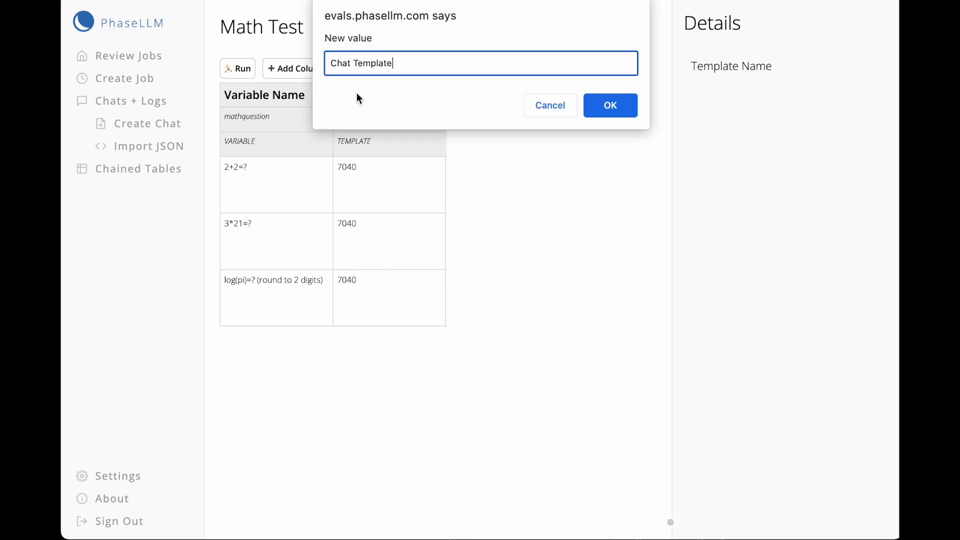
{"action": "left_click", "coordinate": [628, 111]}
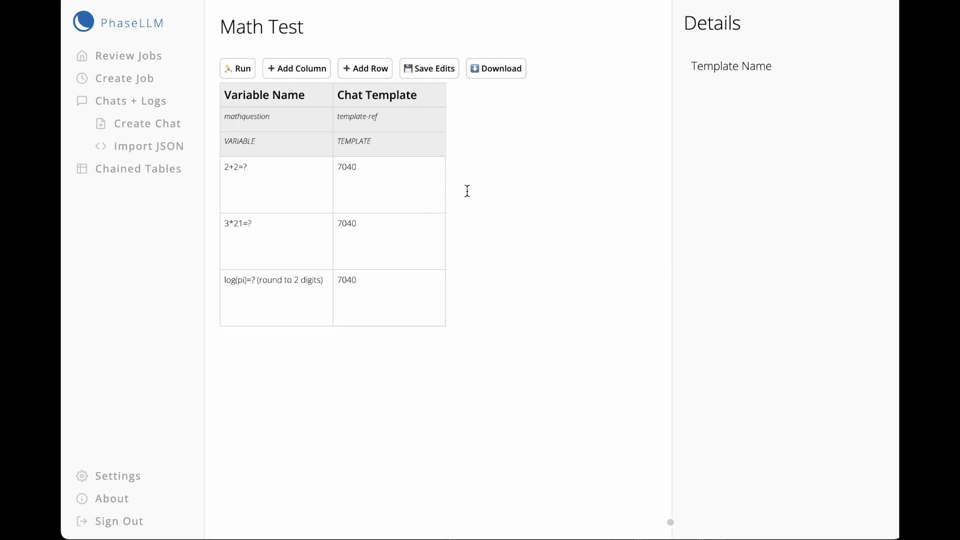
Add a GPT-3.5 Run column and a Llama 2 Run column to the table.
{"action": "left_click", "coordinate": [320, 80]}
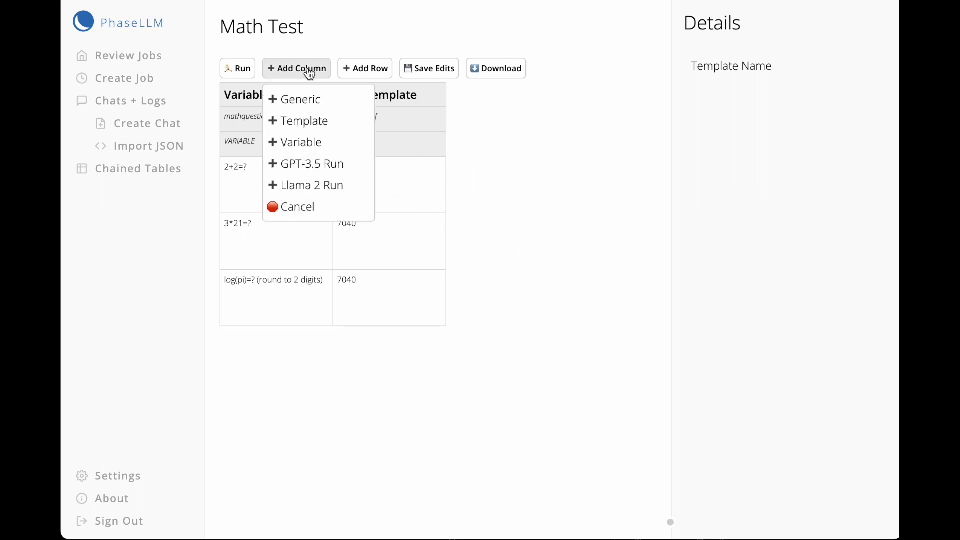
{"action": "left_click", "coordinate": [308, 167]}
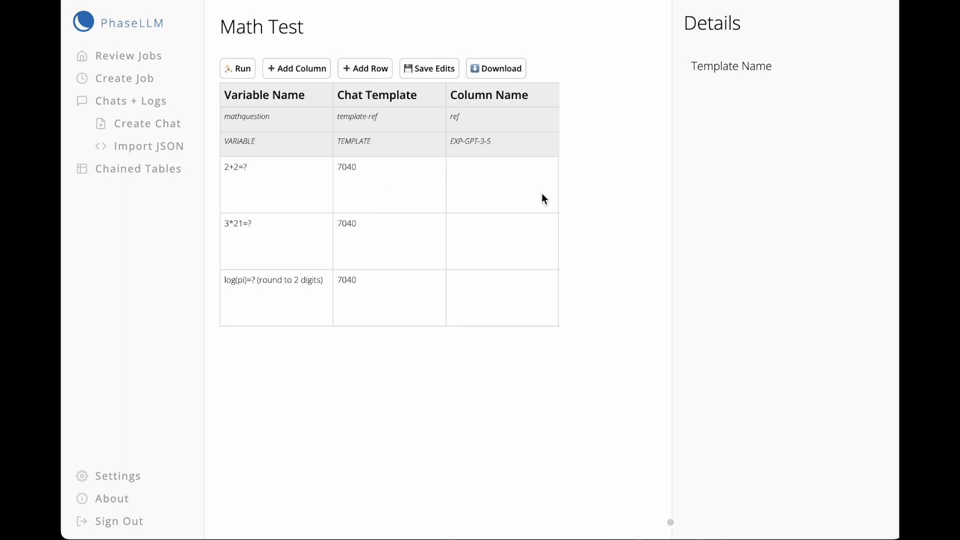
{"action": "left_click", "coordinate": [303, 75]}
{"action": "left_click", "coordinate": [311, 184]}
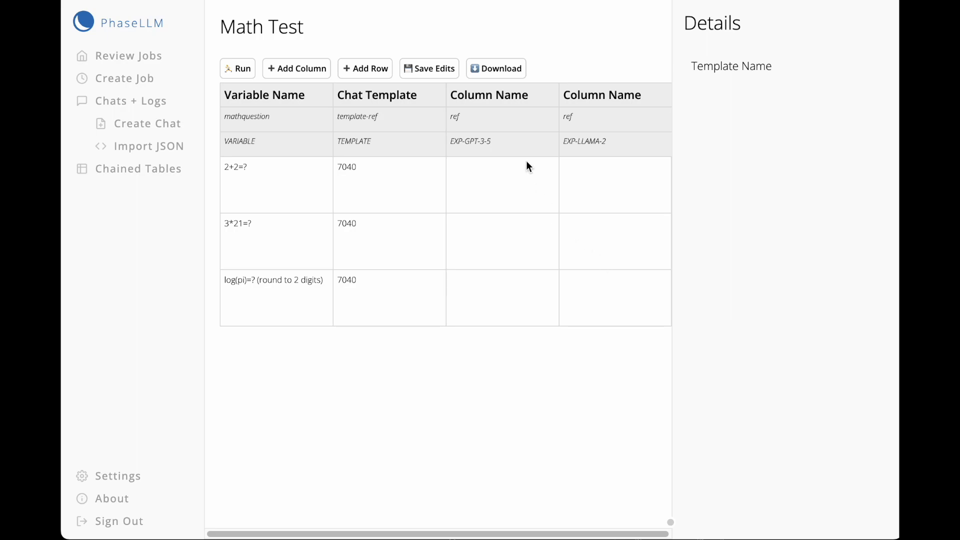
Save the Math Test table and run its analysis.
{"action": "left_click", "coordinate": [433, 80]}
{"action": "left_click", "coordinate": [612, 69]}
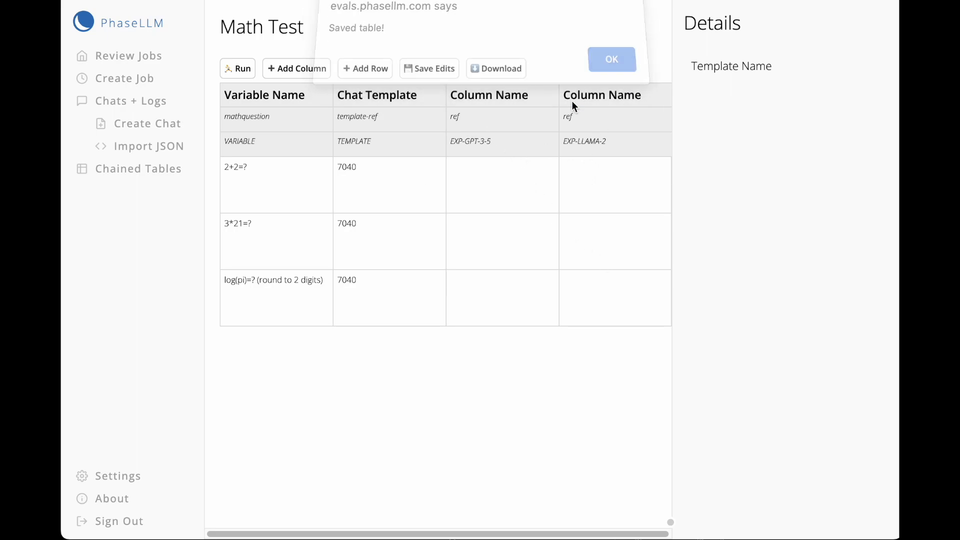
{"action": "left_click", "coordinate": [238, 70]}
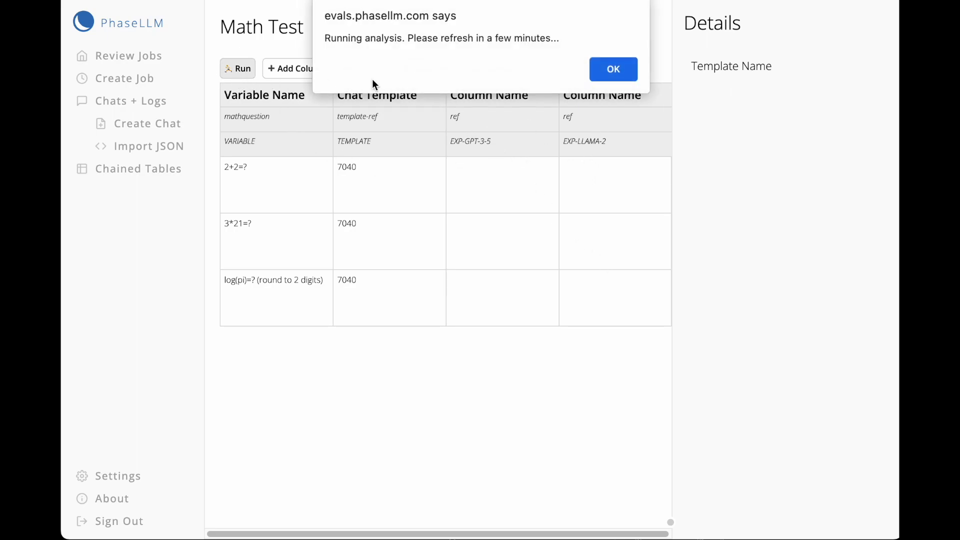
{"action": "left_click", "coordinate": [616, 78]}
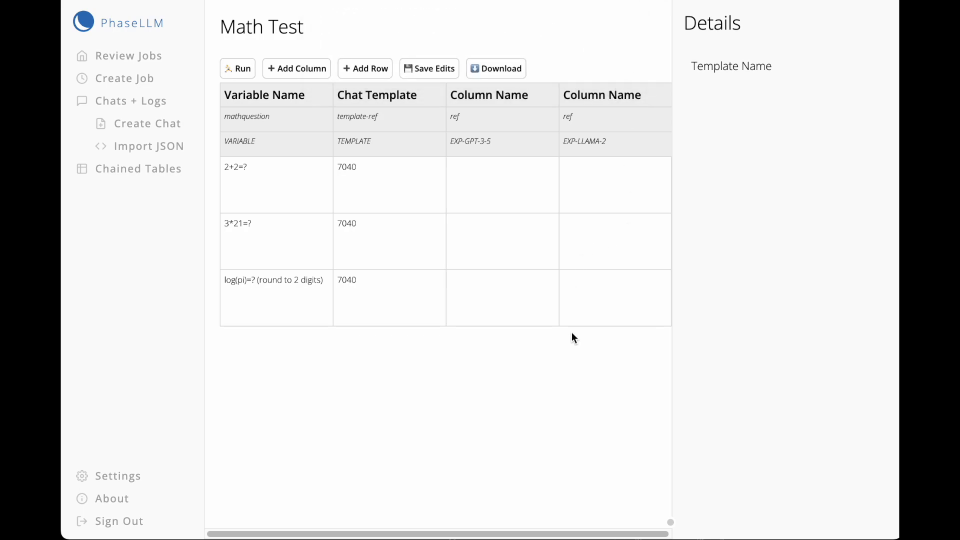